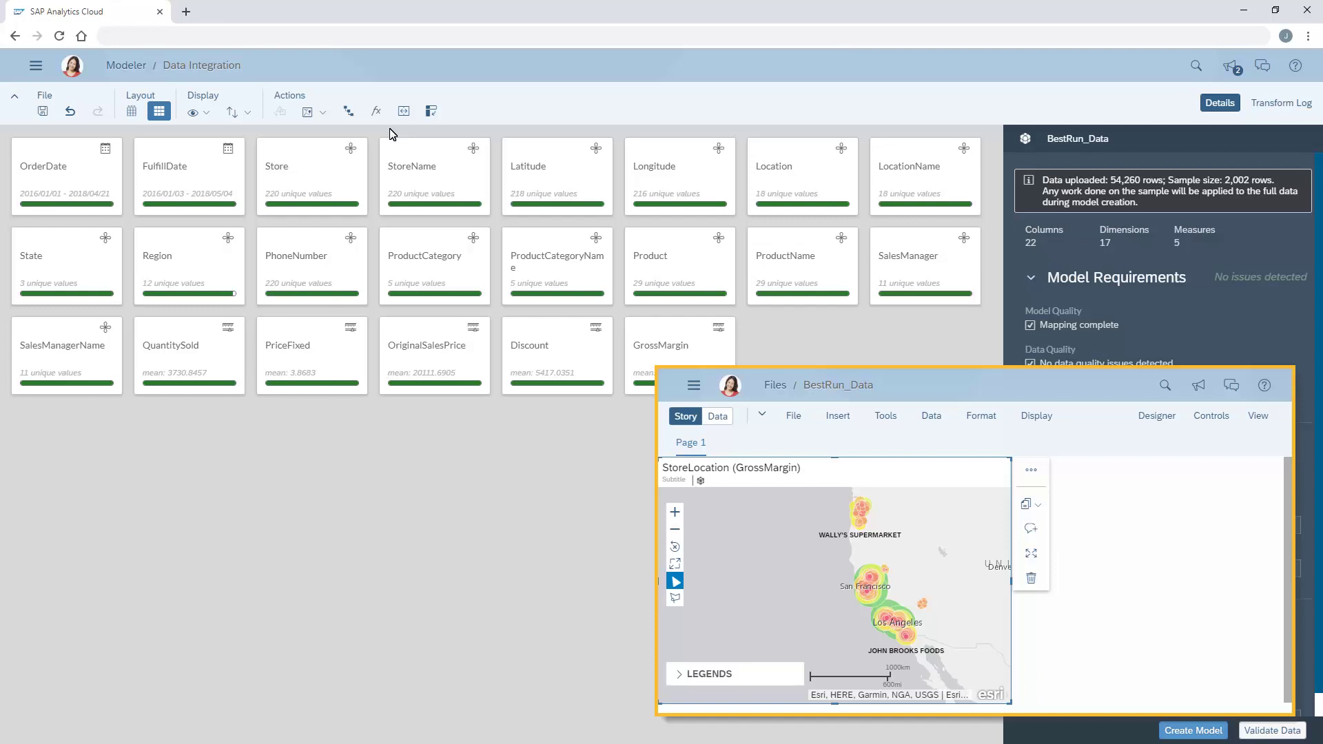
Step: Select the Store column and show its Coordinates and Area Name geo-enrichment options
click(279, 177)
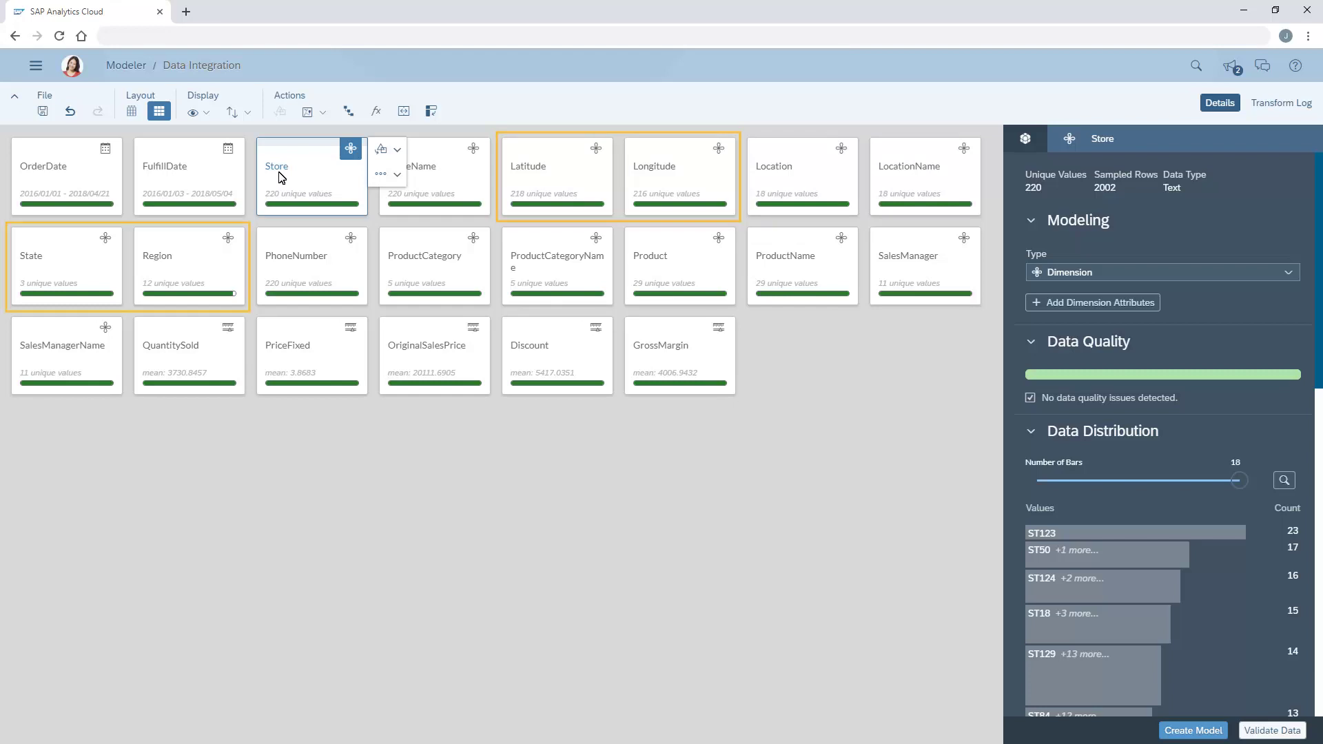
click(324, 115)
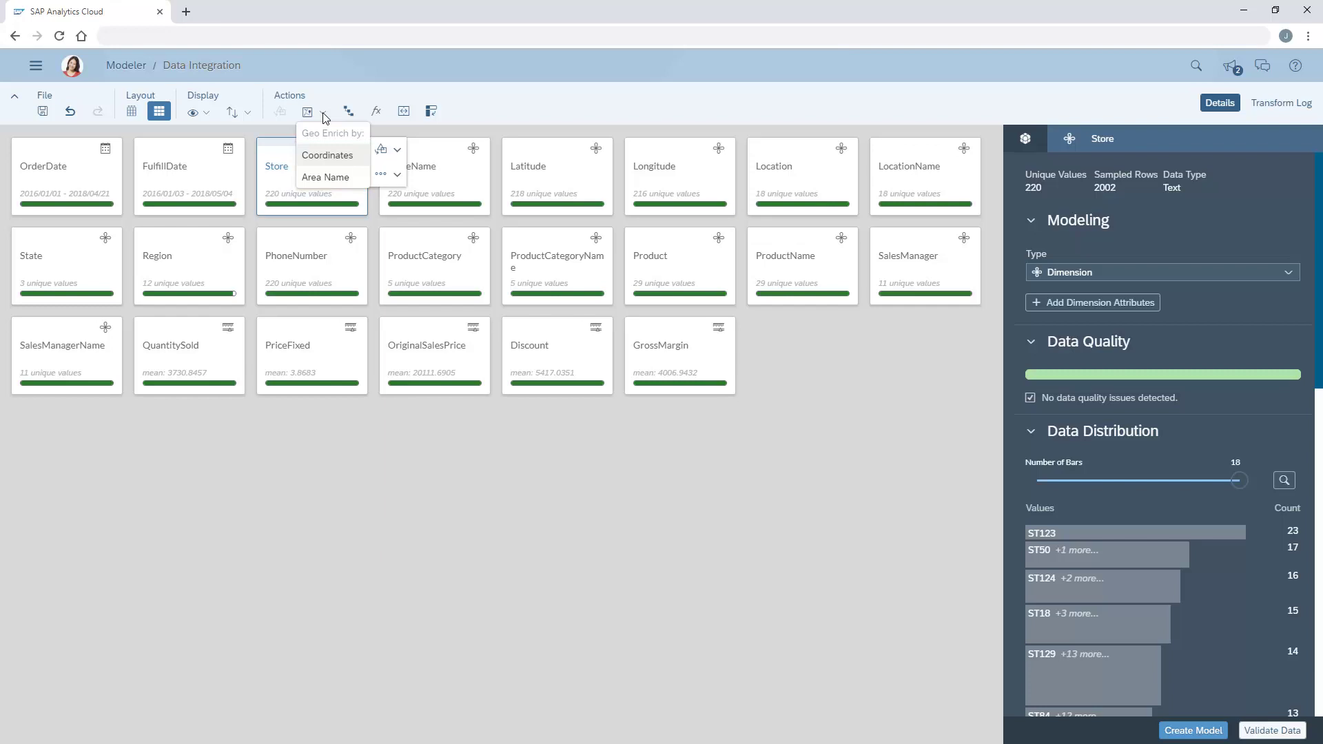
Step: Geo-enrich by coordinates into StoreLocation, with Store as ID and StoreName as description
click(328, 160)
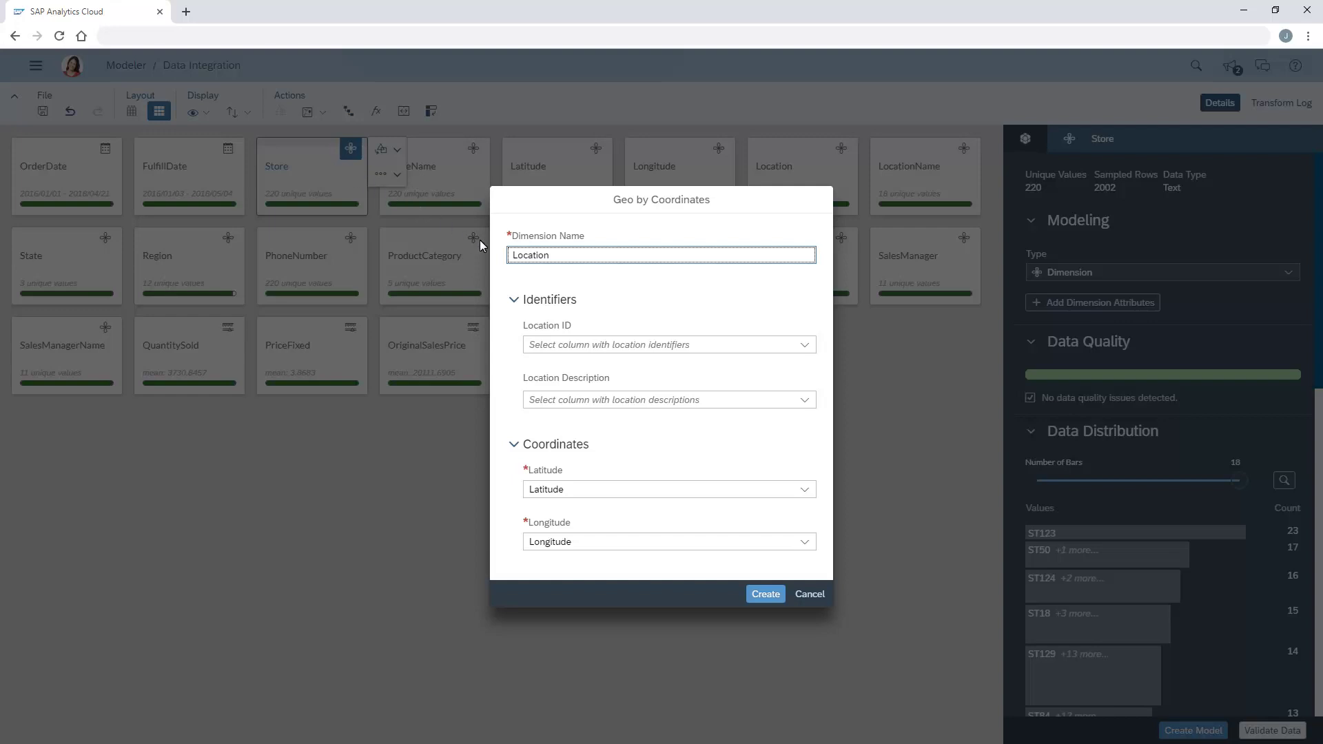
click(519, 264)
text(Store)
click(804, 351)
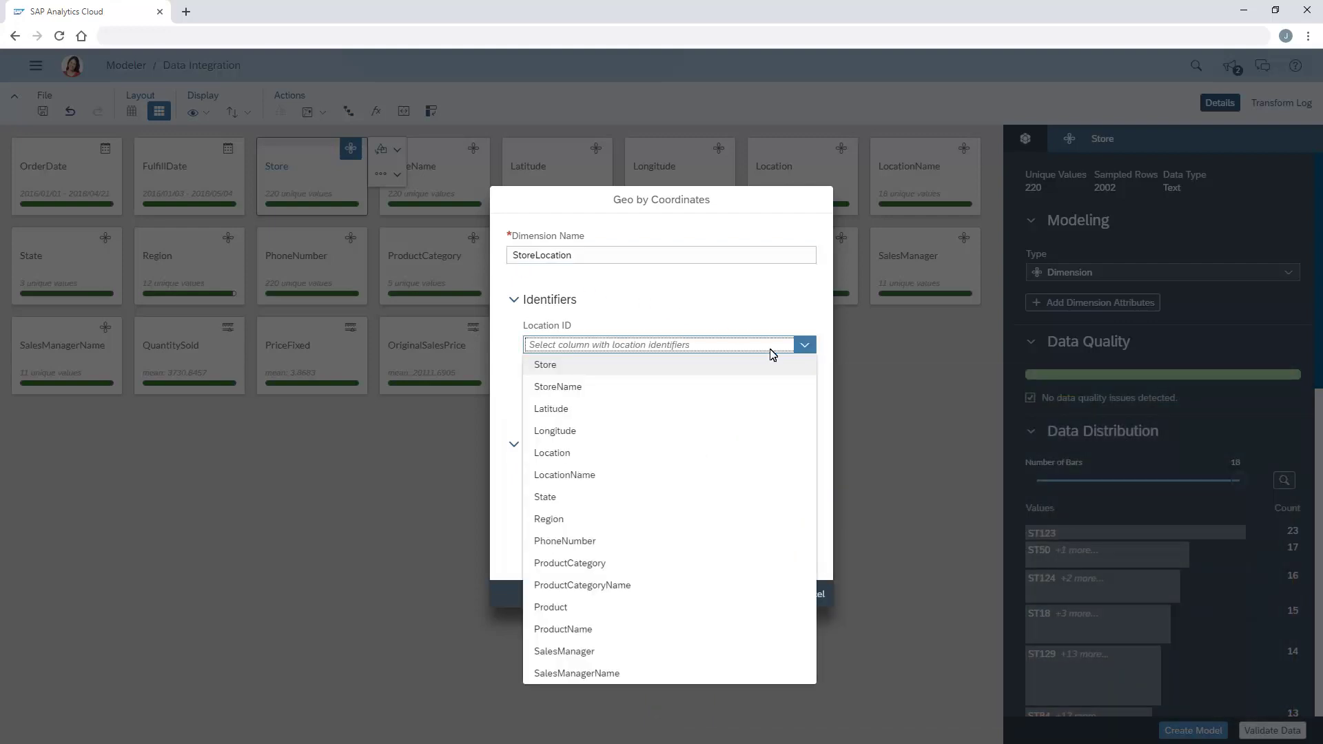
click(548, 372)
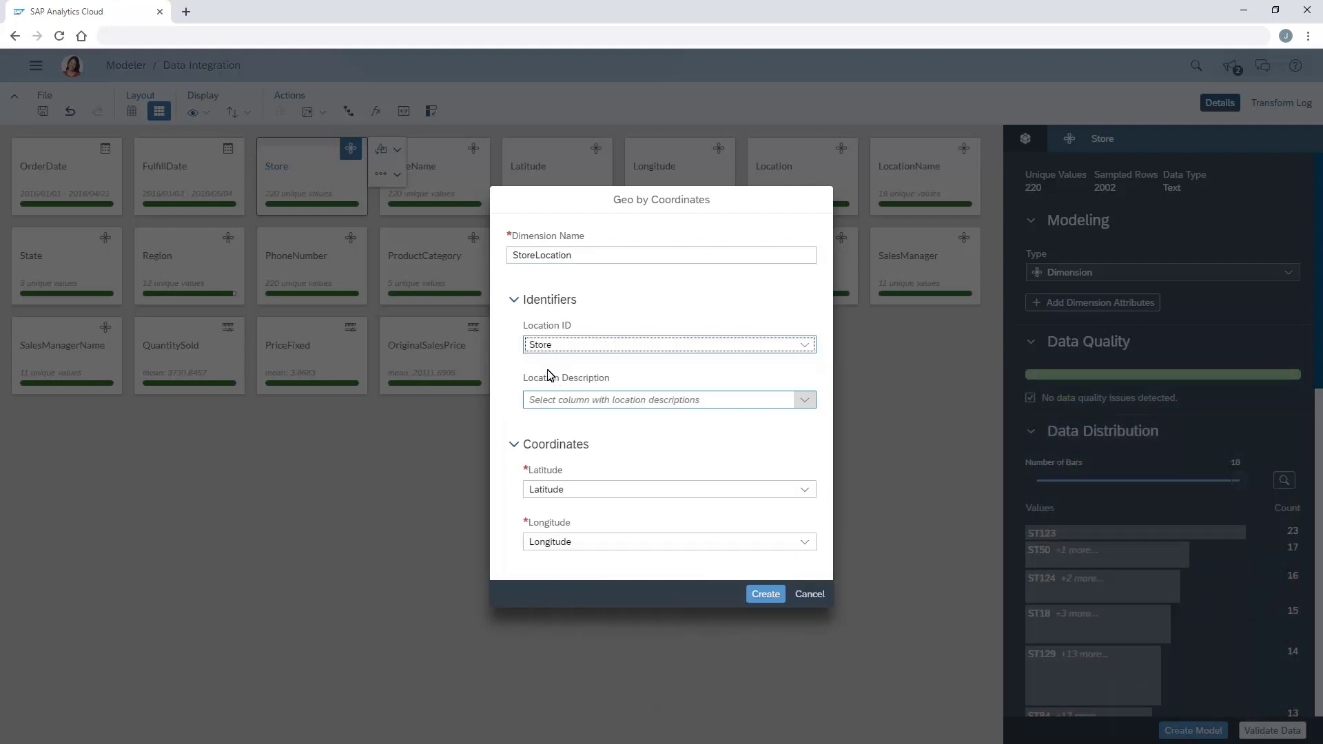
click(804, 400)
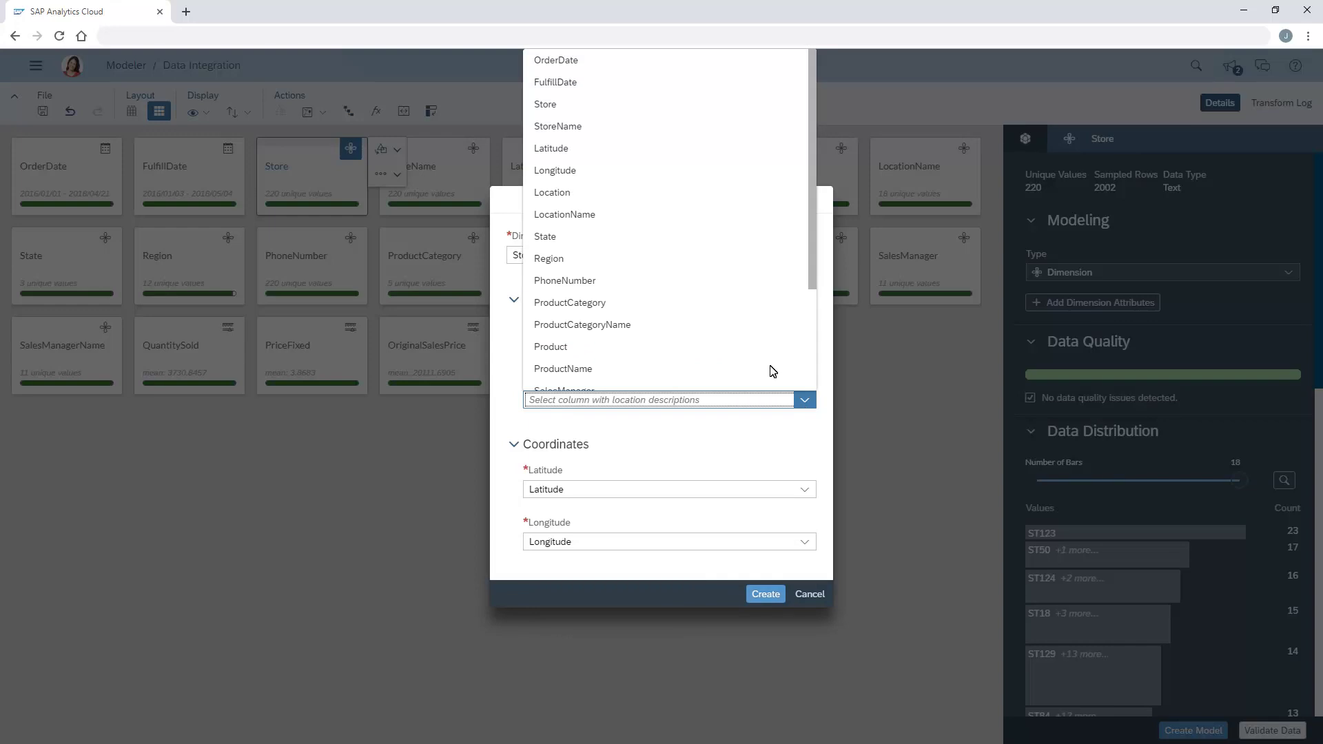
click(548, 128)
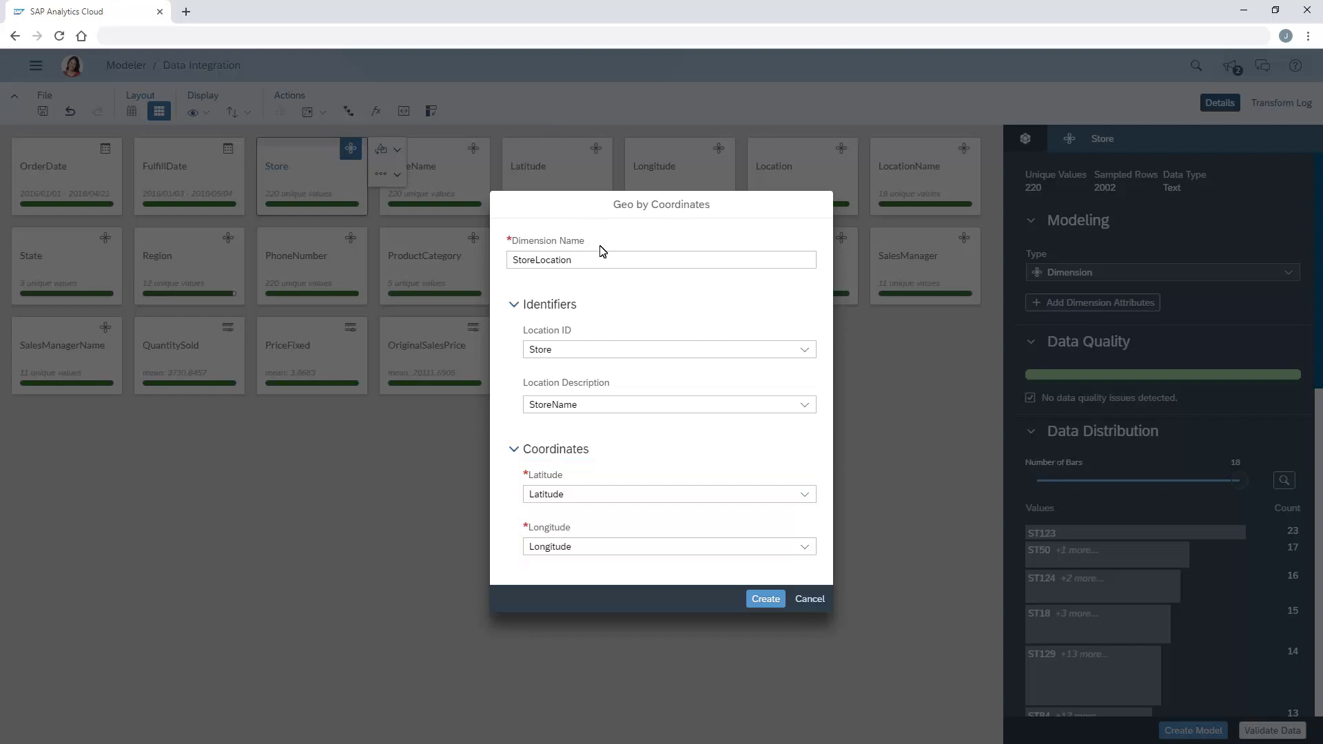
click(768, 602)
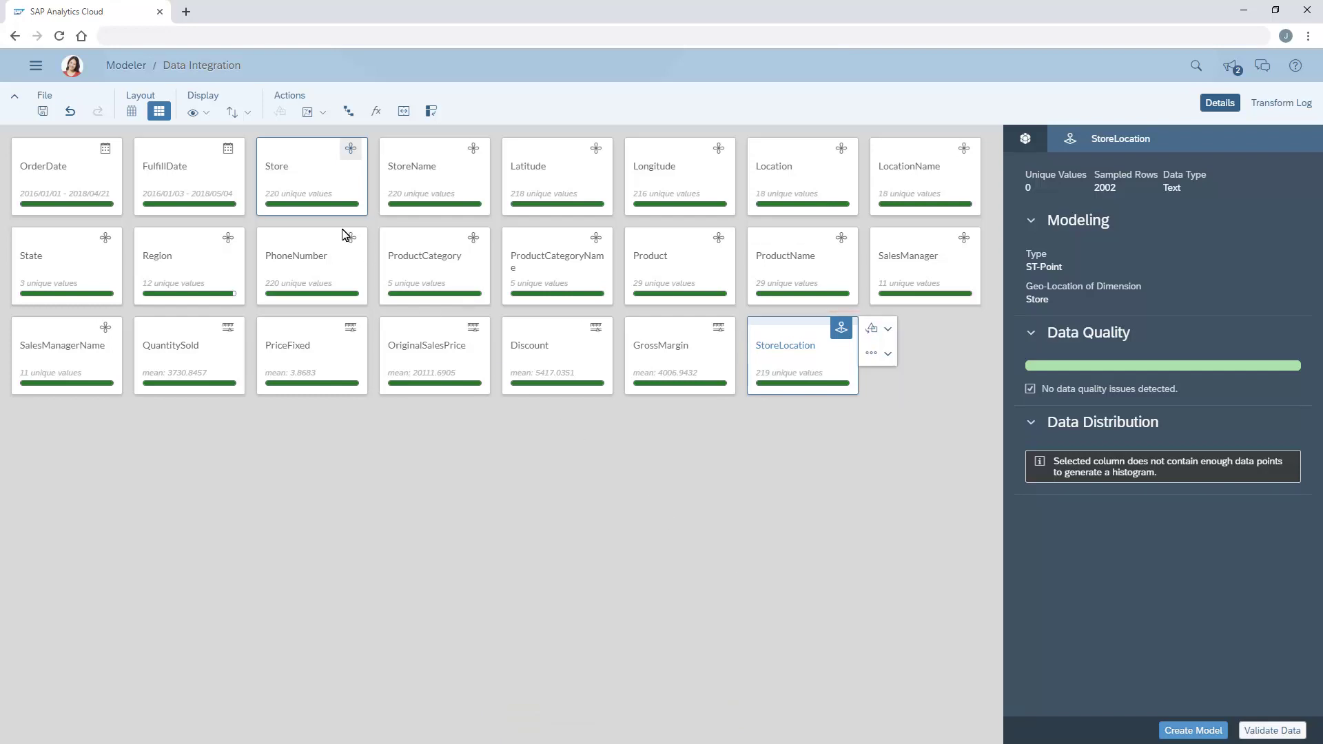
Step: Reselect the Store column and reopen its Geo Enrich dropdown options
click(277, 179)
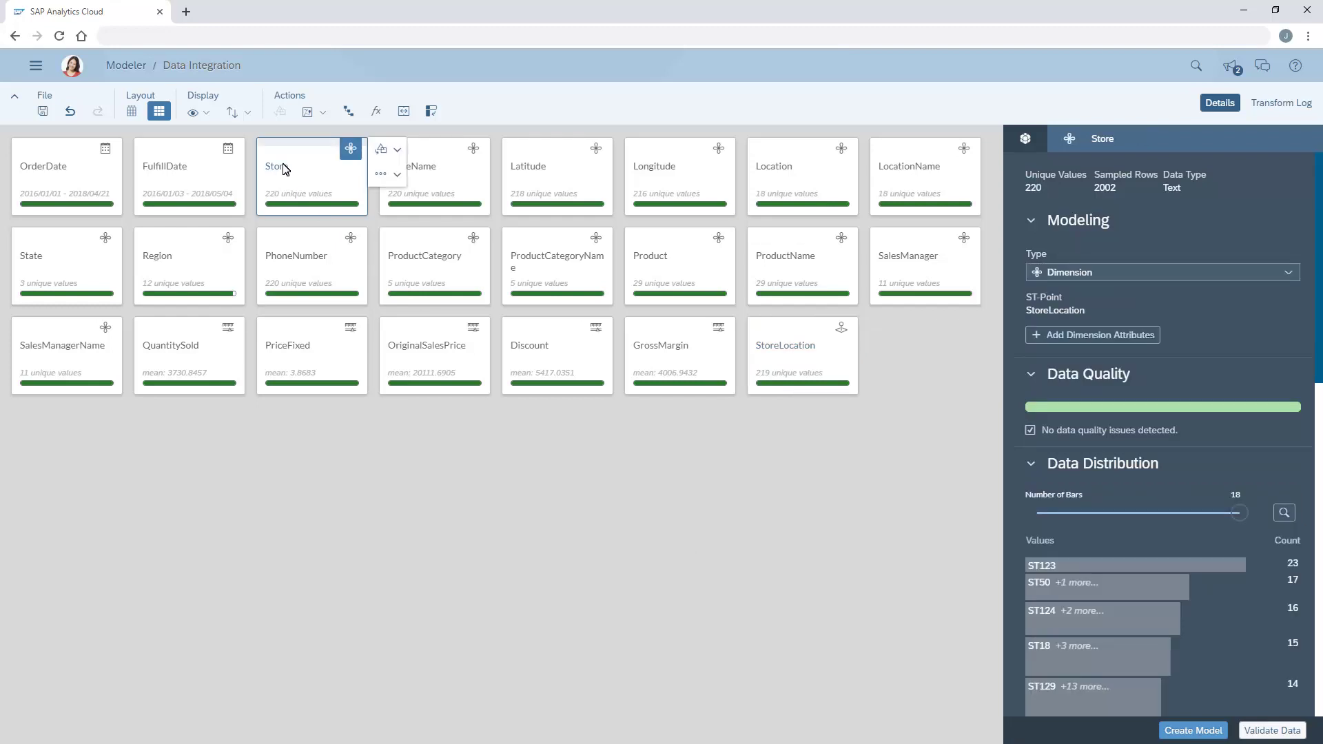
click(323, 112)
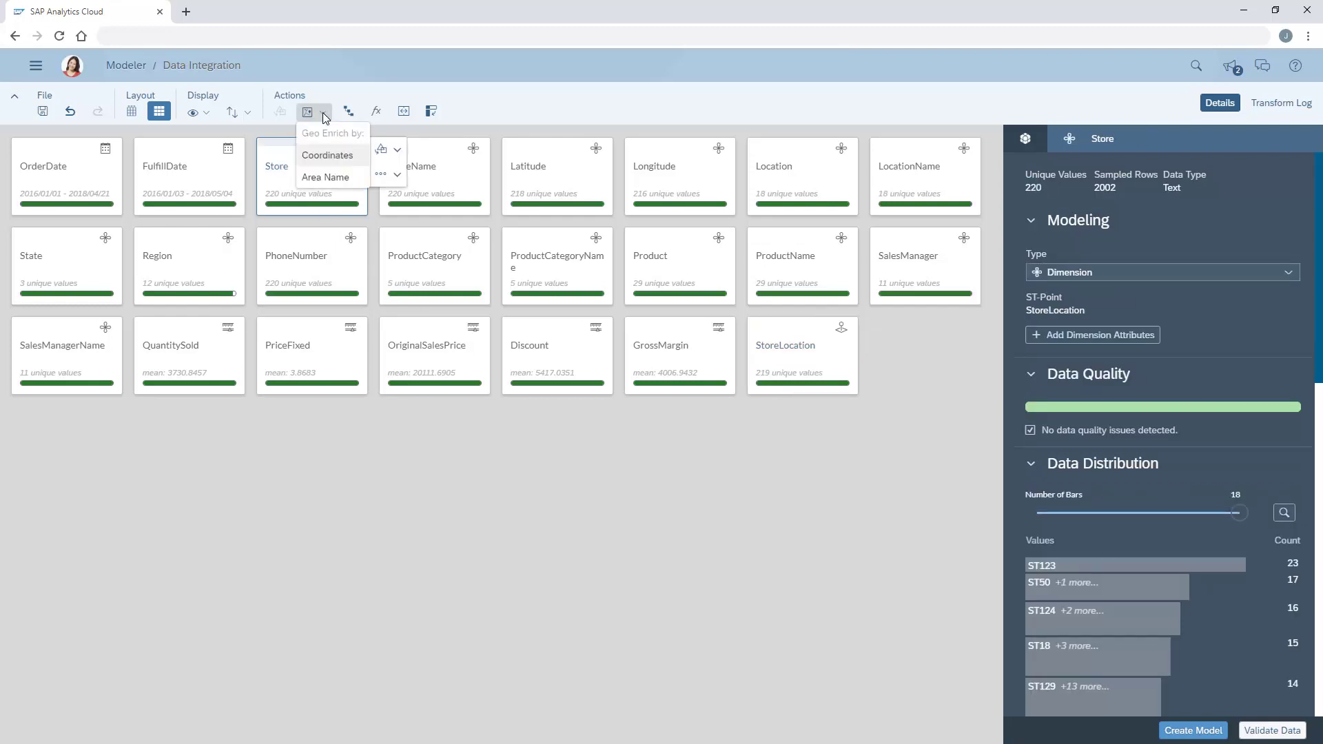
click(315, 177)
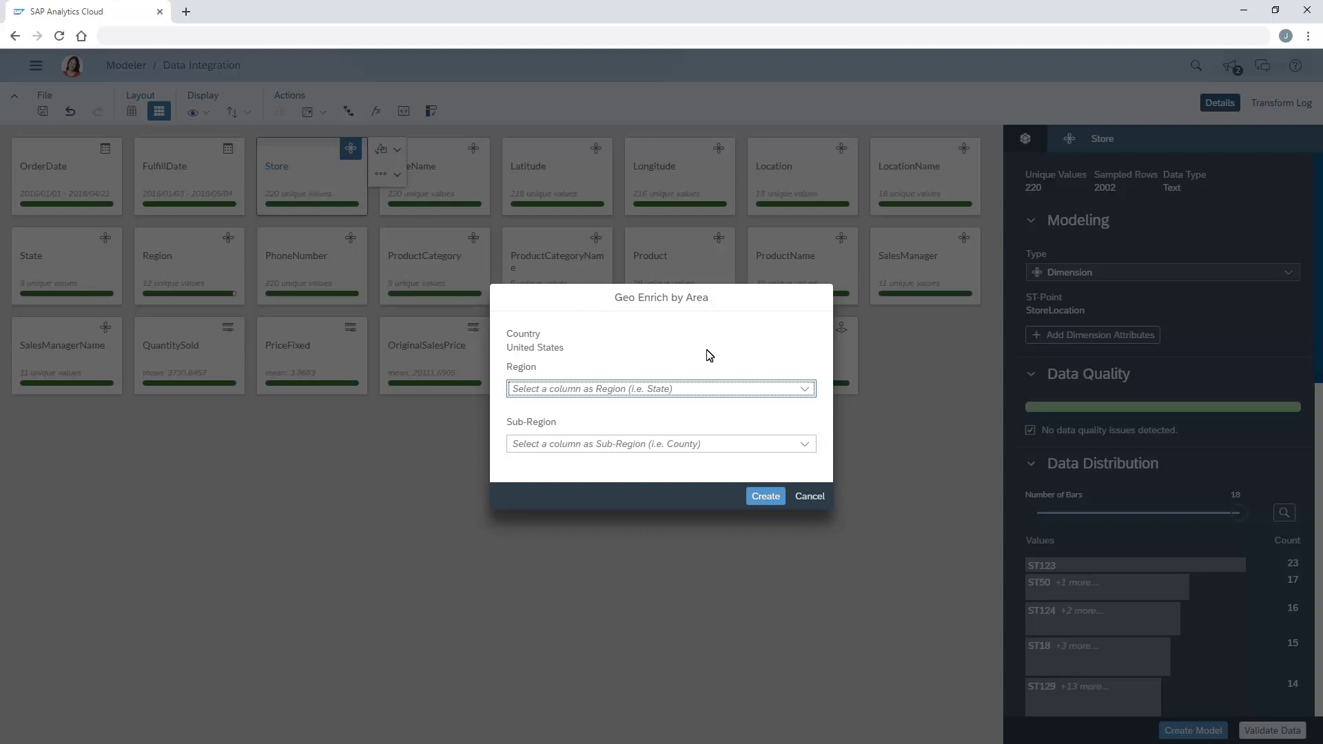
click(802, 390)
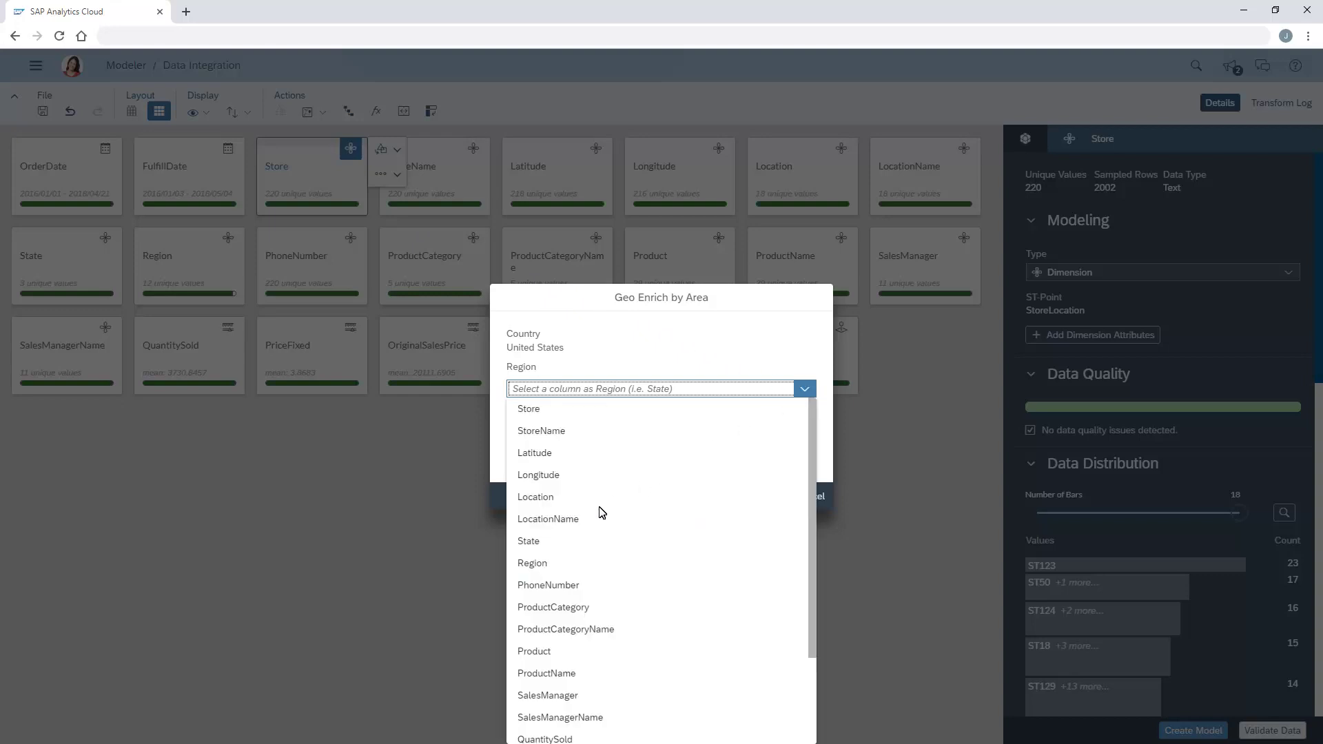
click(533, 547)
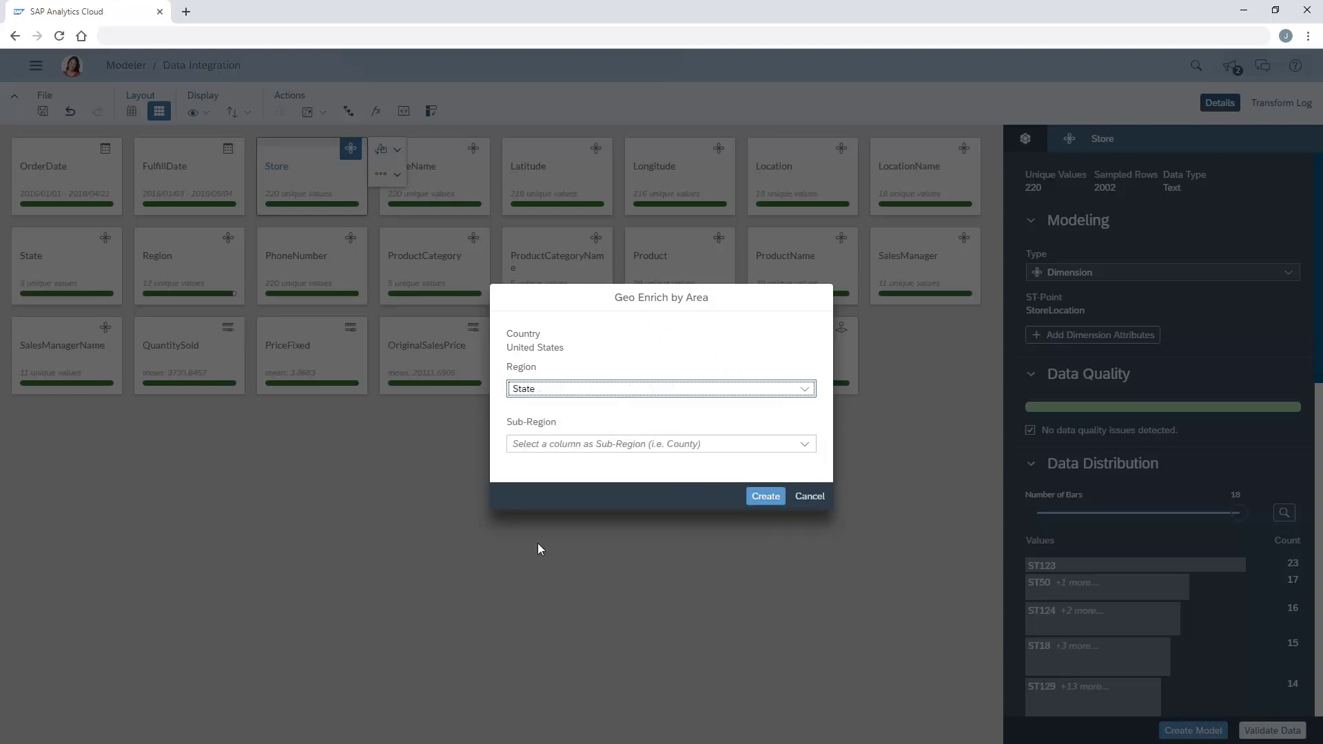
click(804, 444)
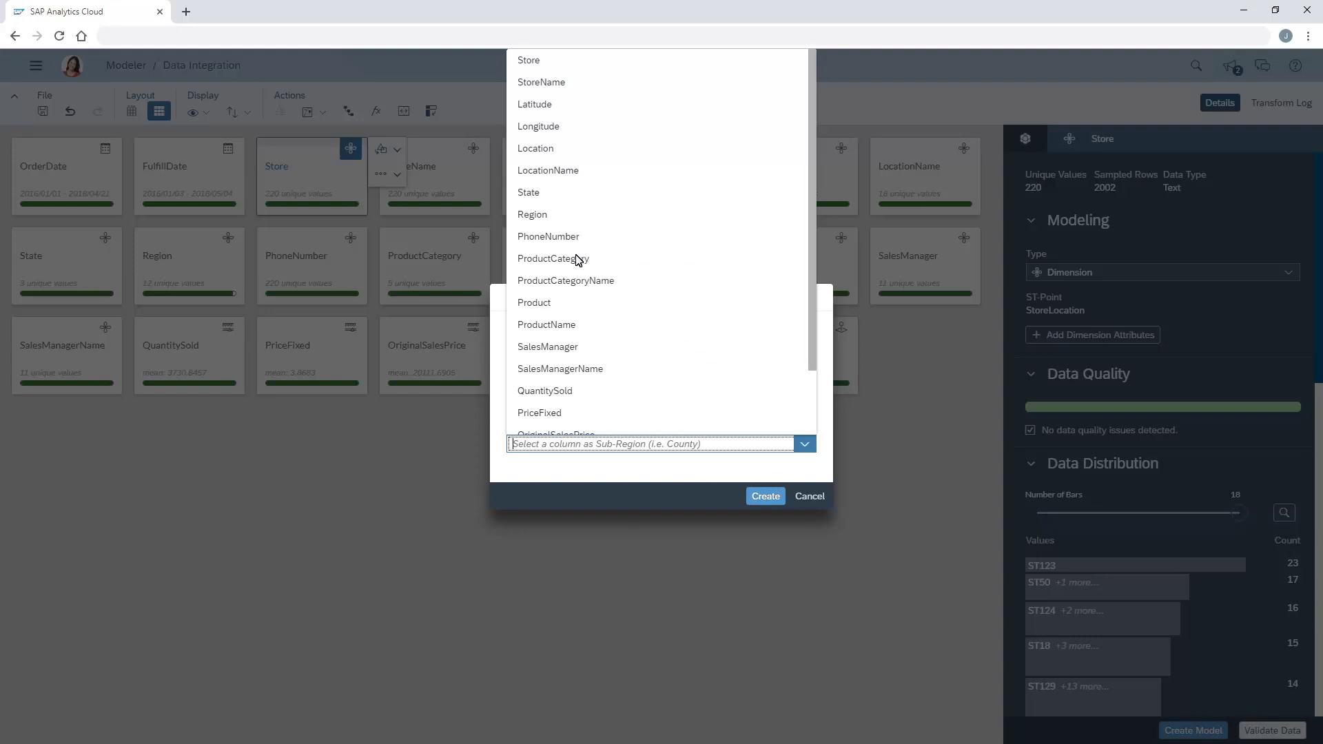
click(533, 220)
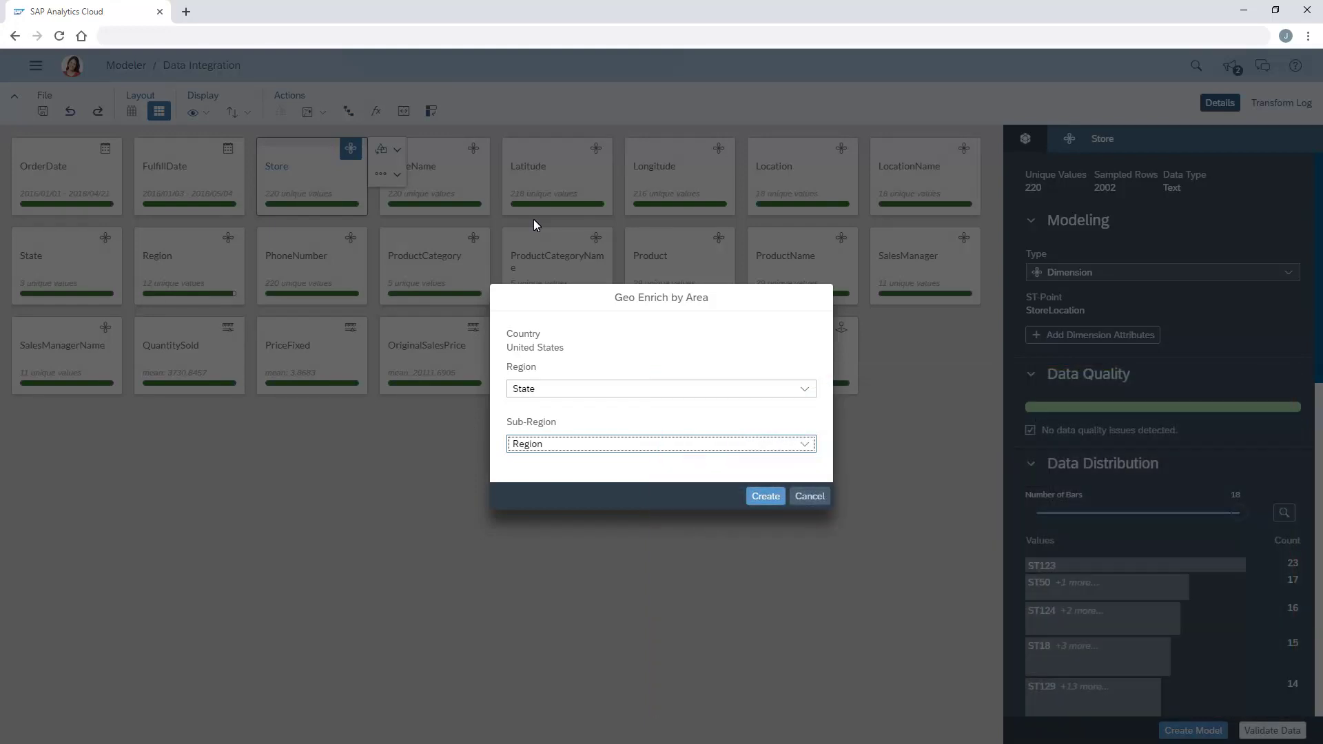
click(810, 496)
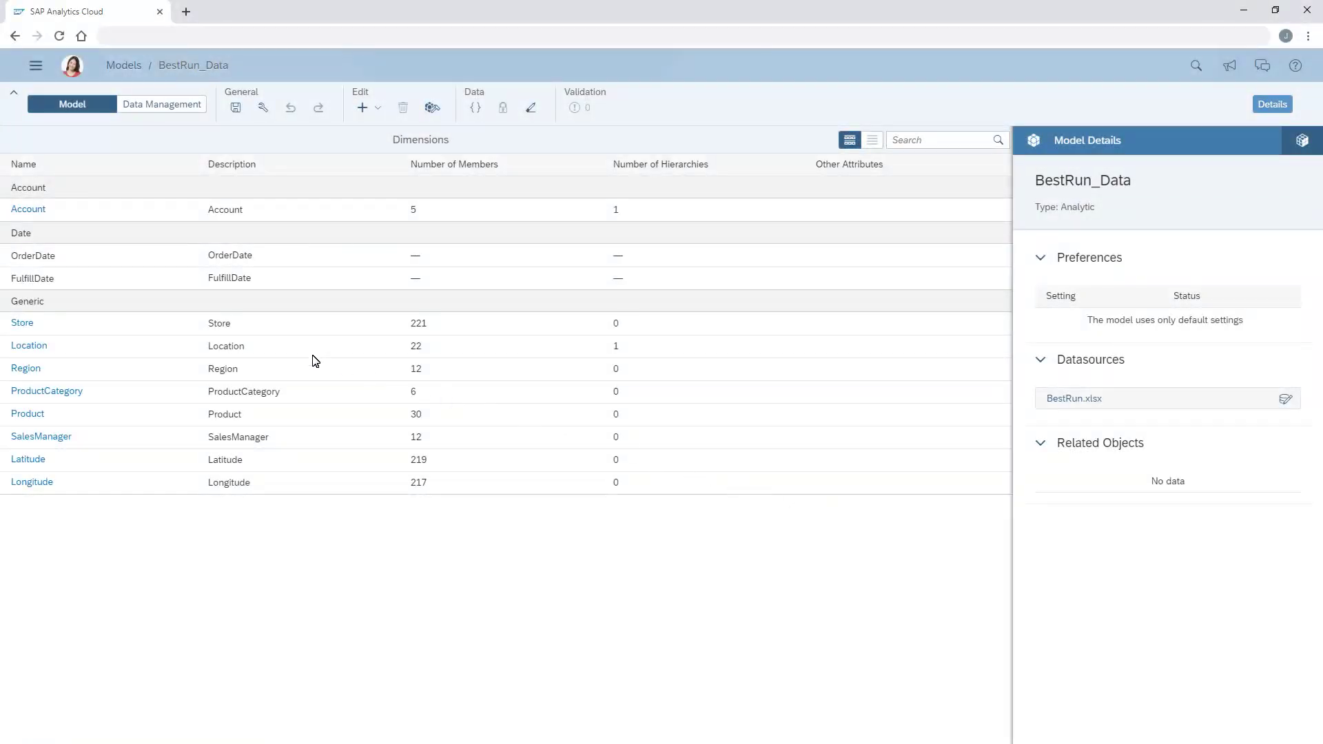
Step: Select the Store row in Dimensions to view its StoreLocation_GEOID custom property
click(221, 329)
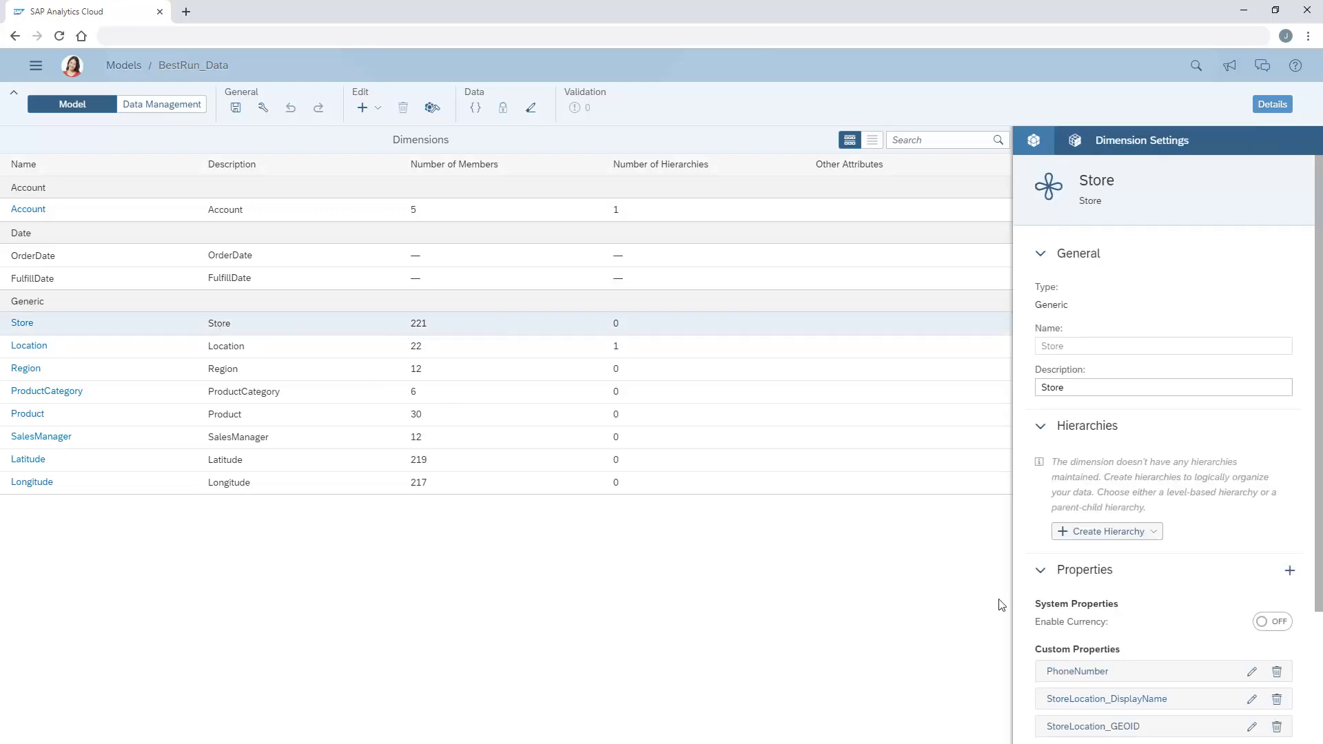
scroll(1317, 716, down, 3)
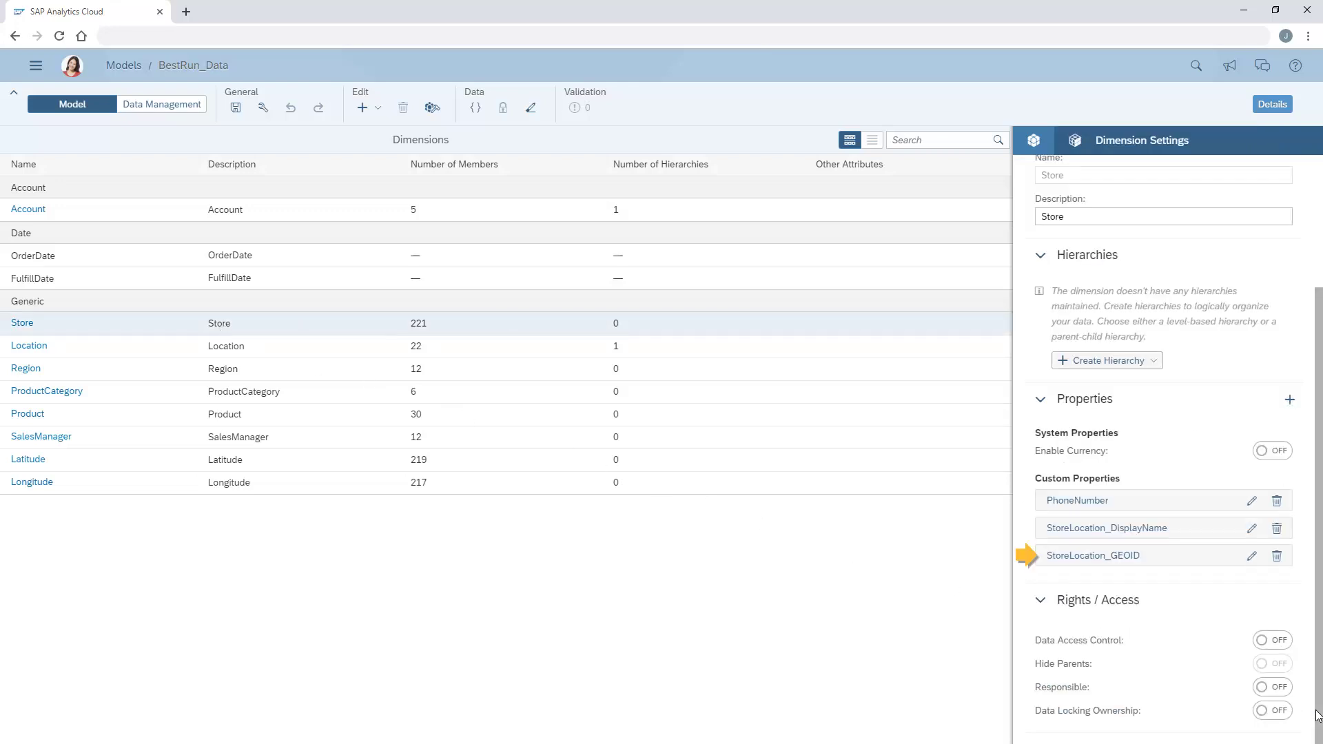